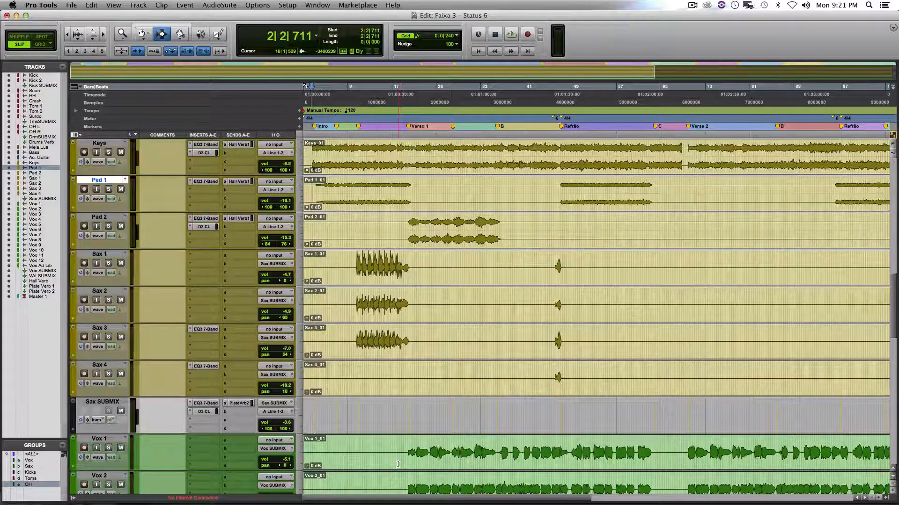
Open the D-Verb and EQ3 7-Band inserts on the Plate Verb 2 track to examine their settings.
scroll(528, 358, up, 6)
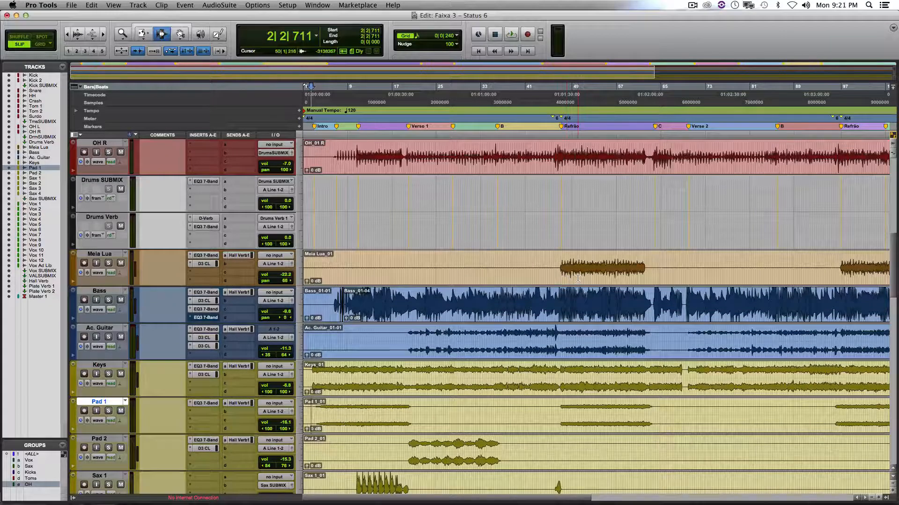
scroll(505, 275, down, 5)
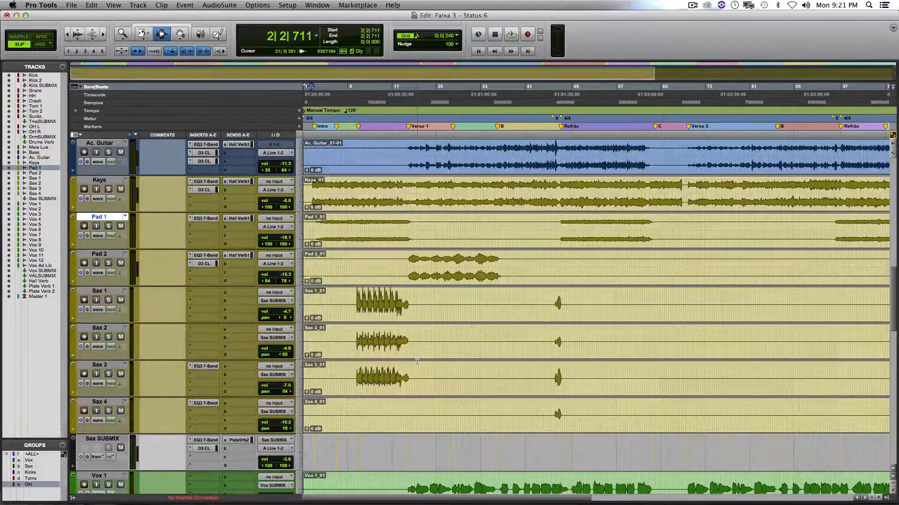
scroll(417, 361, down, 10)
scroll(417, 362, down, 5)
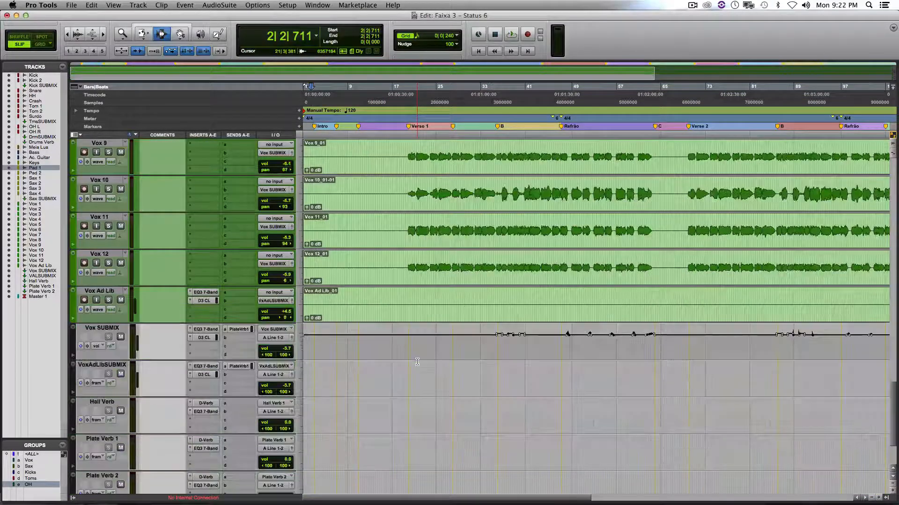
scroll(196, 387, down, 4)
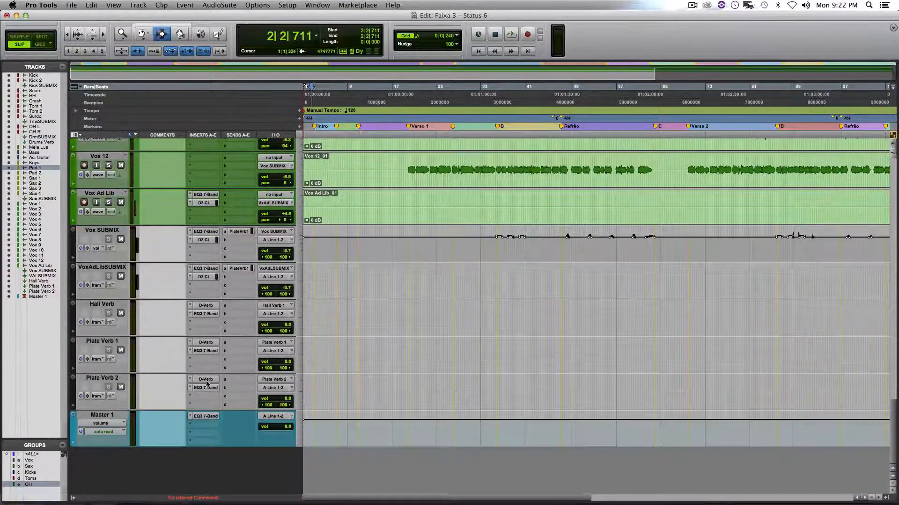
click(206, 379)
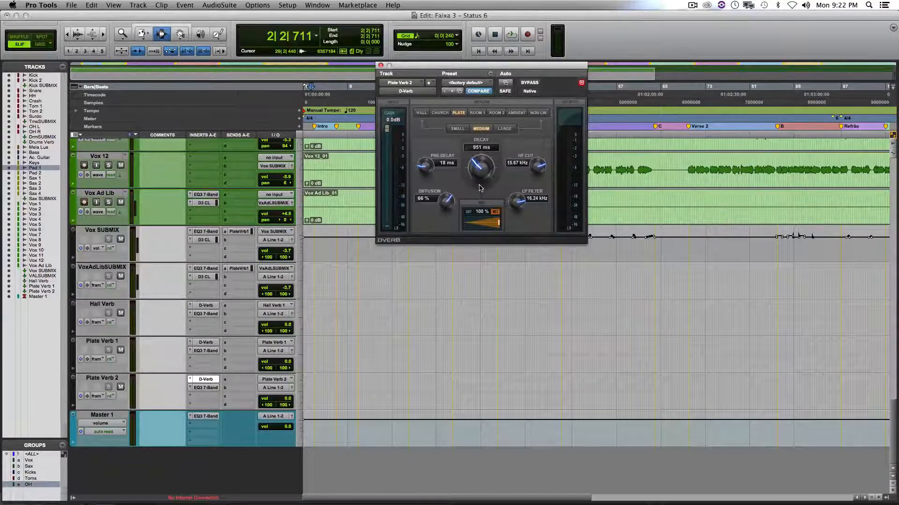
click(204, 388)
Place the edit cursor at the start of the Sax 3 phrase and examine that track's EQ3 7-Band settings.
scroll(495, 365, up, 4)
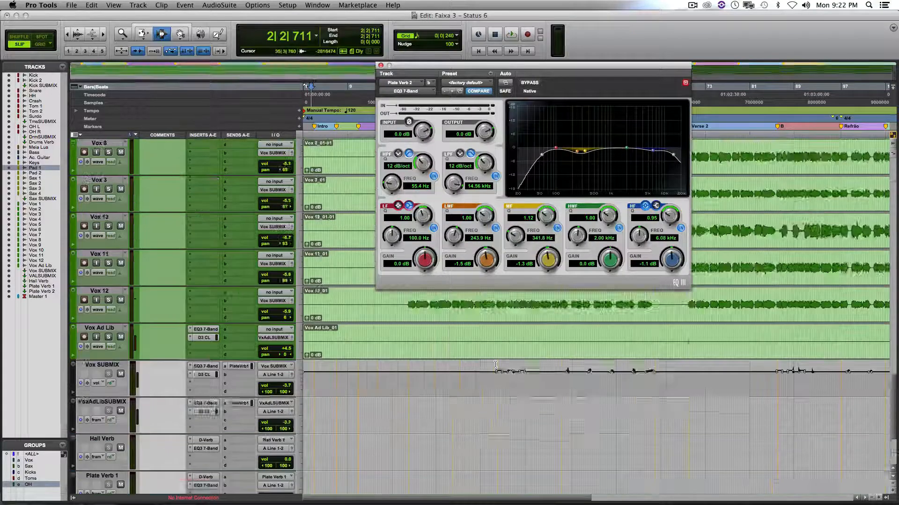
scroll(495, 364, up, 10)
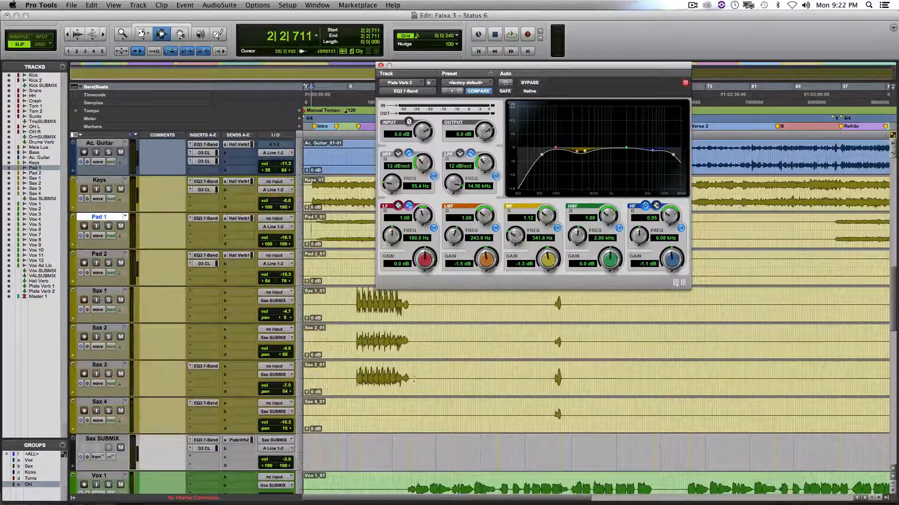
click(359, 375)
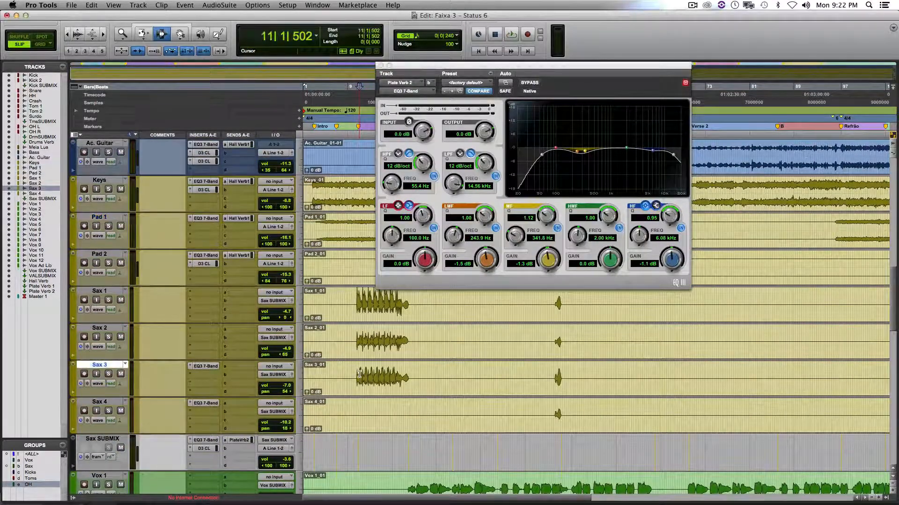
click(209, 367)
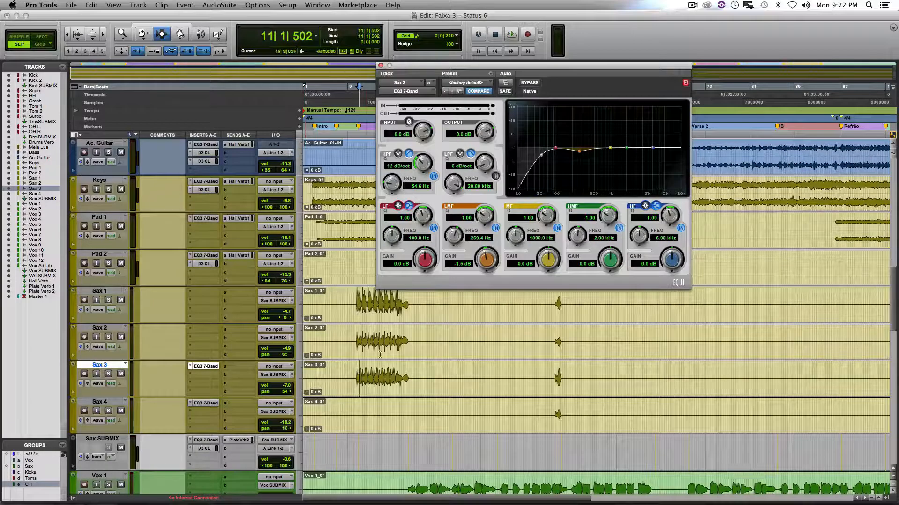
Highlight the opening Sax 3 phrase and the Sax 4 hit near Refrão, close the EQ, and check the final sax parts.
drag(390, 377, 356, 380)
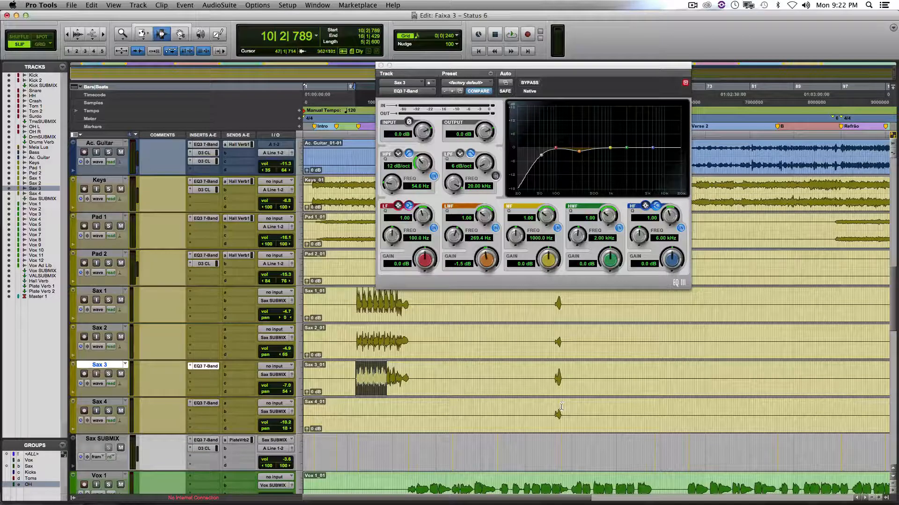
drag(558, 407, 592, 430)
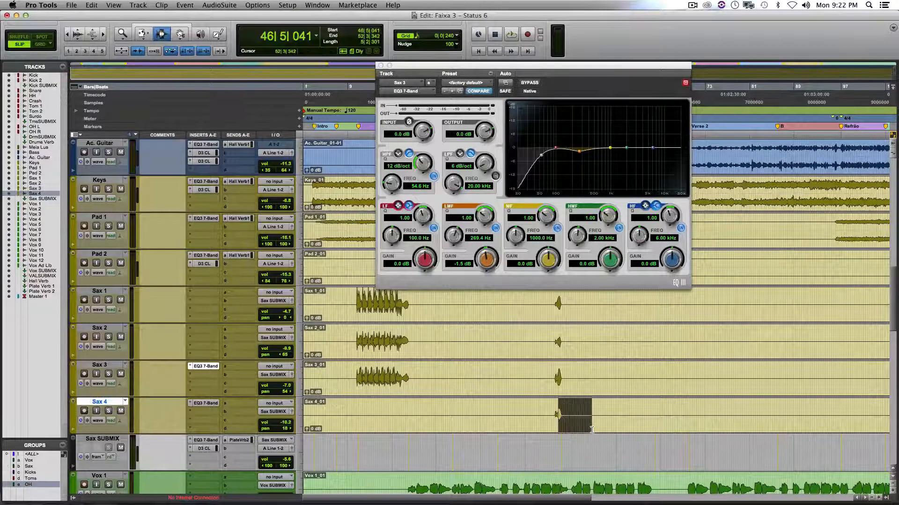
click(381, 65)
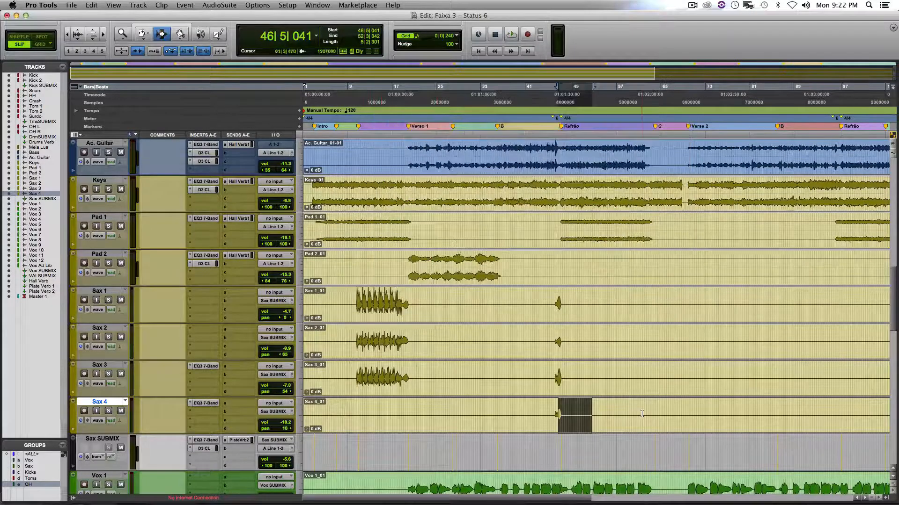
scroll(641, 414, right, 10)
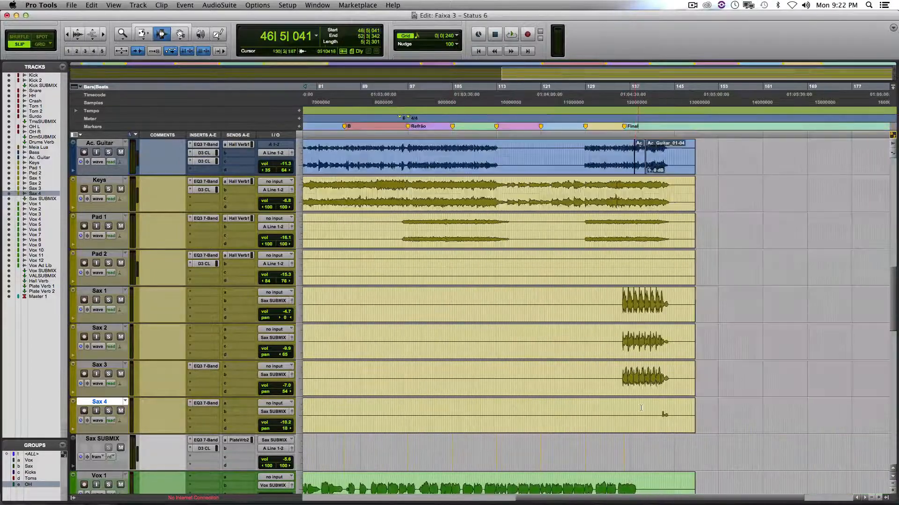
scroll(641, 408, left, 10)
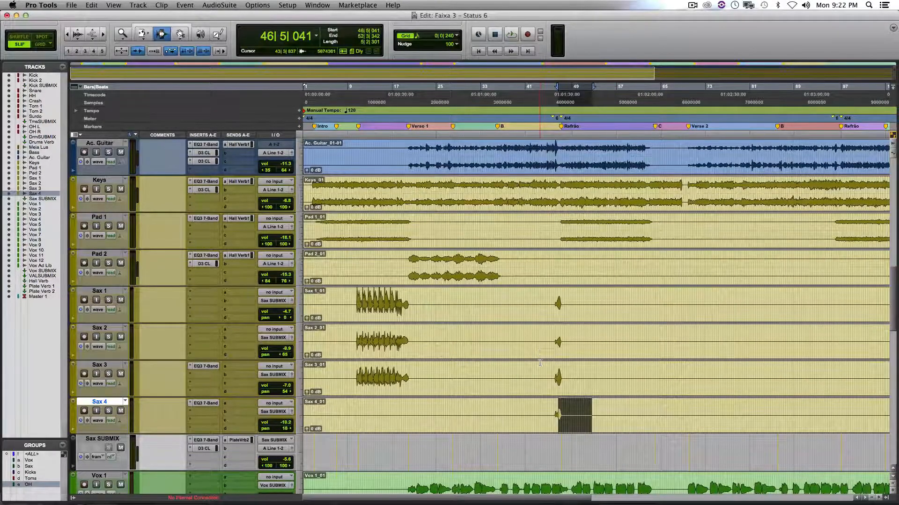
Open the Snare track's send to Drums Verb 1 to examine its level.
scroll(540, 363, down, 1)
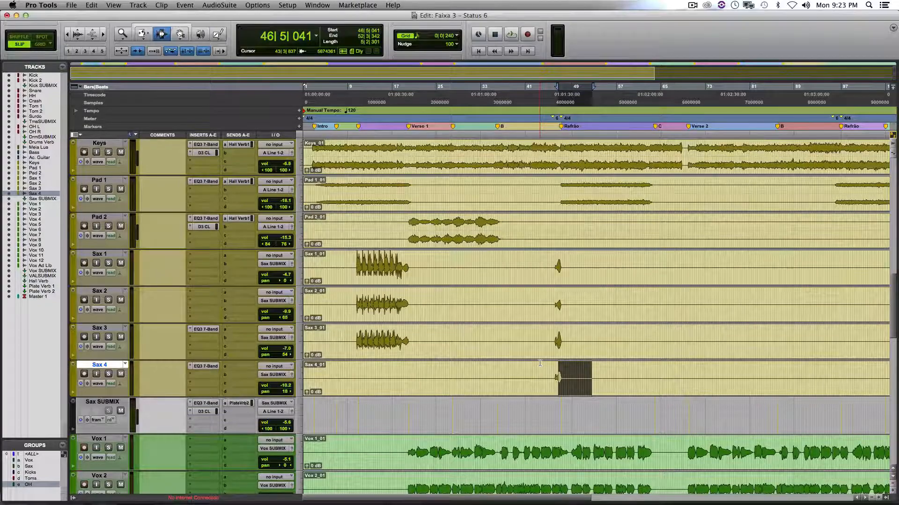
scroll(453, 332, up, 10)
scroll(453, 332, up, 5)
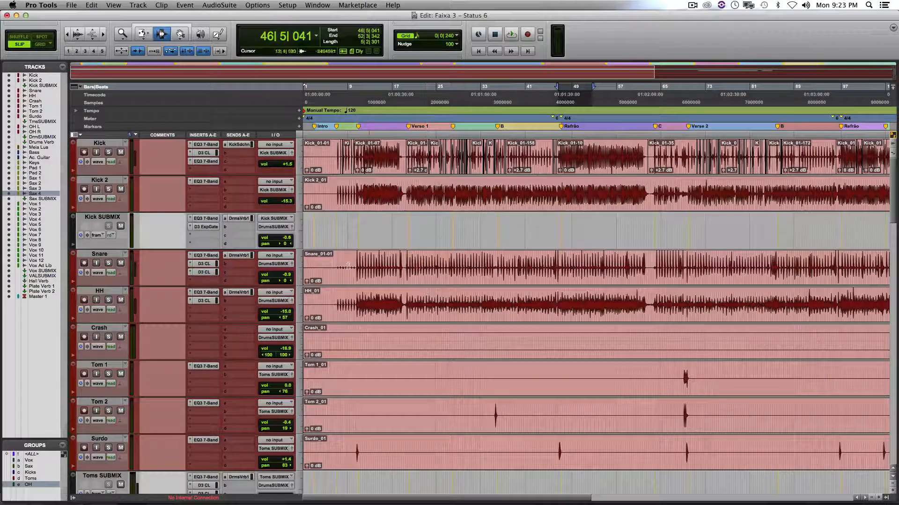
click(233, 255)
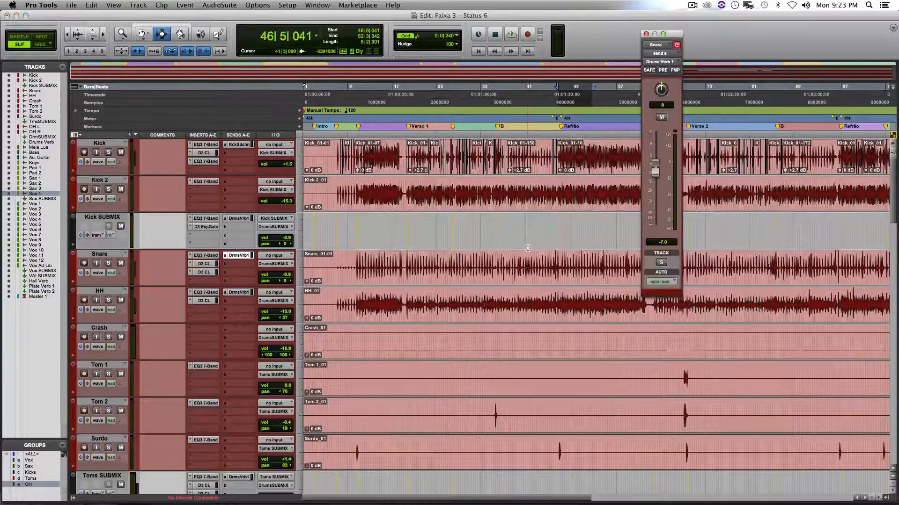
Place the edit cursor at the first Surdo hit, examine the Surdo track's EQ3 7-Band settings, and close the plug-in.
scroll(623, 261, down, 6)
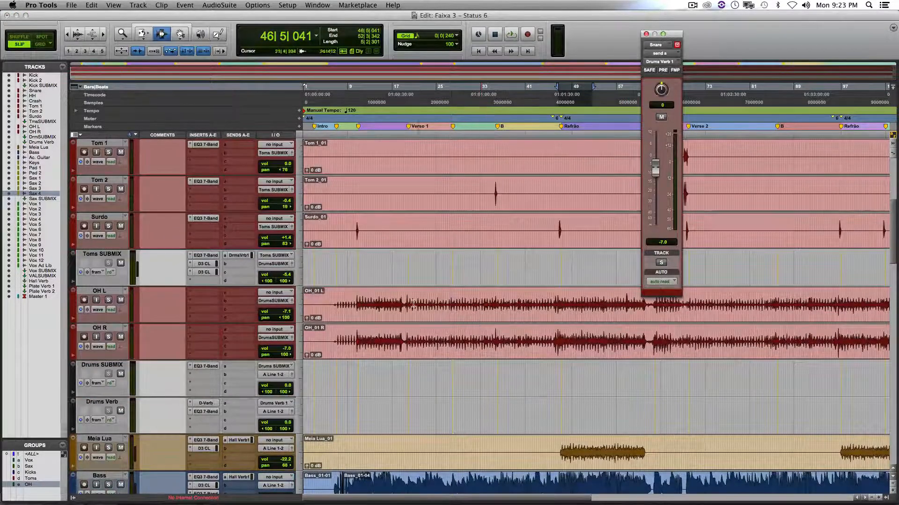
click(353, 238)
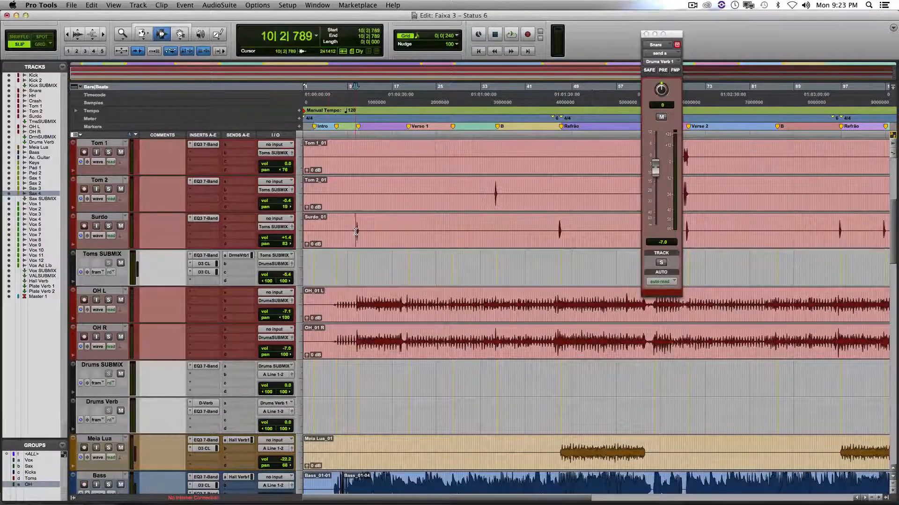
click(206, 218)
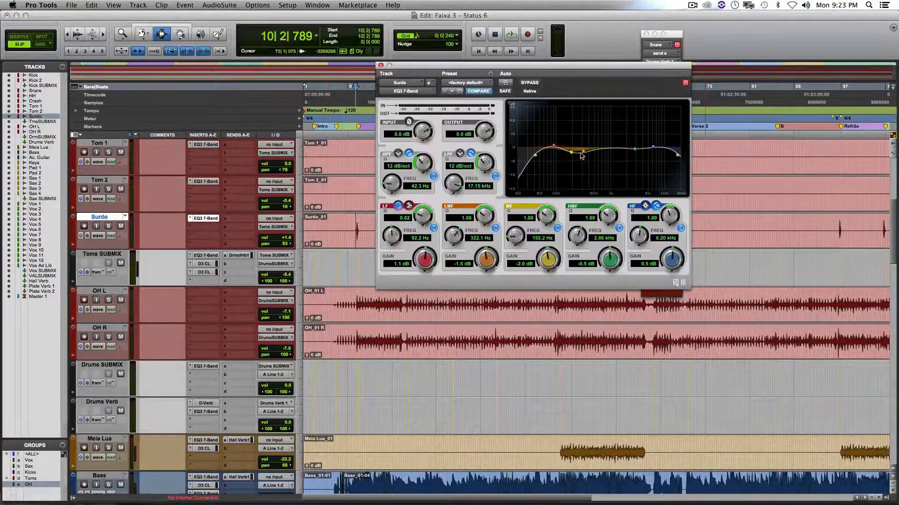
click(381, 65)
Look over the sax and vocal tracks down to the Vox SUBMIX.
scroll(420, 329, down, 6)
scroll(420, 329, down, 11)
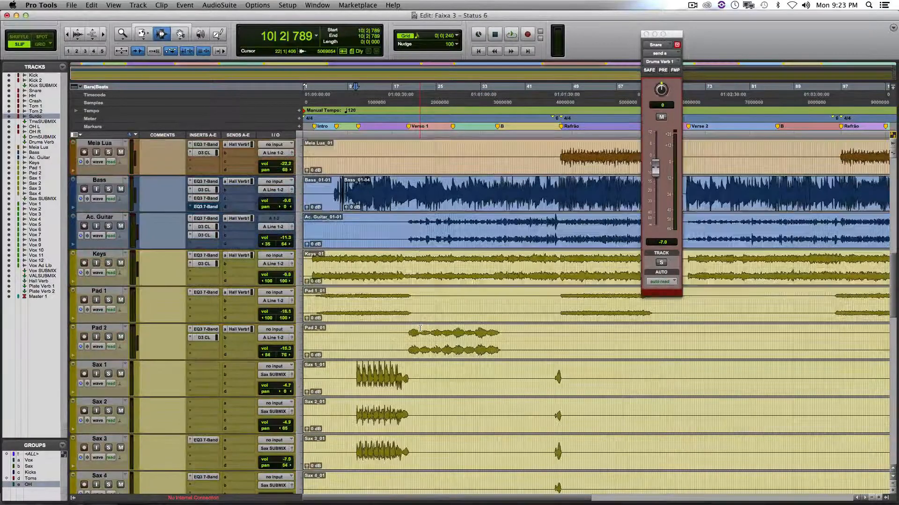
scroll(420, 329, down, 8)
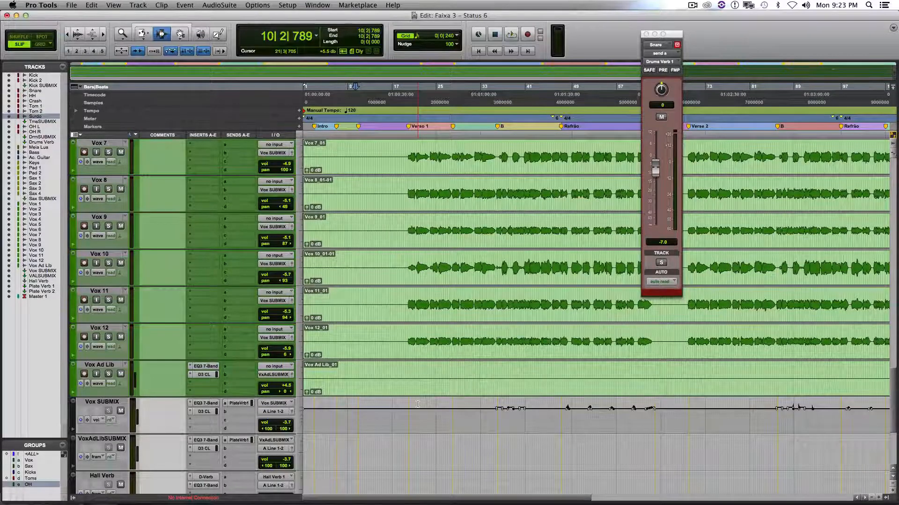
key(space)
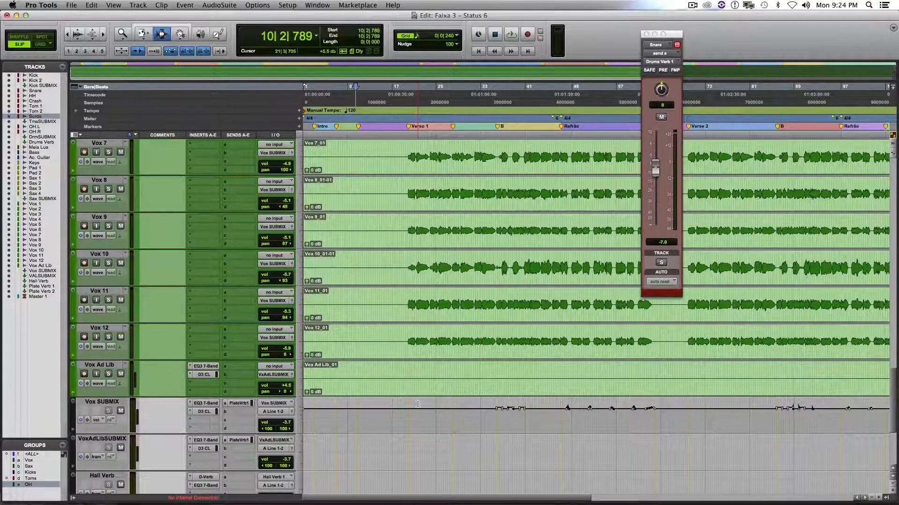
key(space)
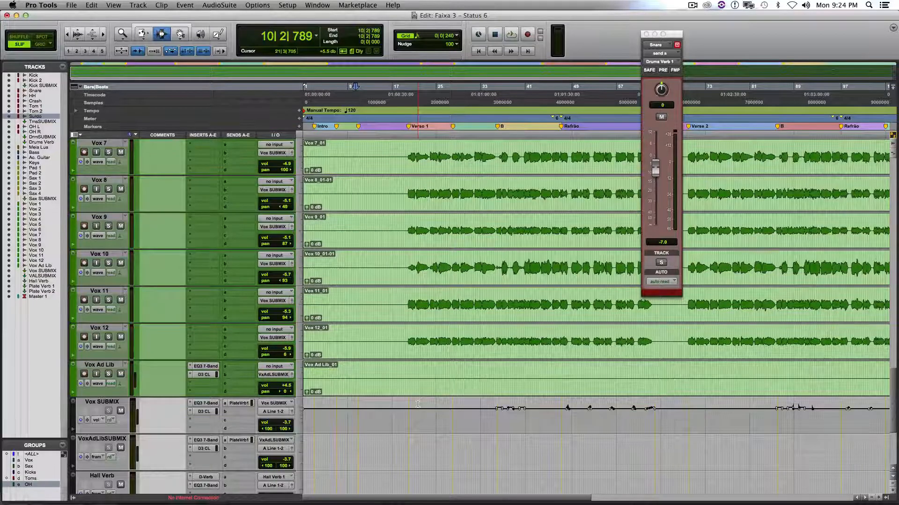
key(space)
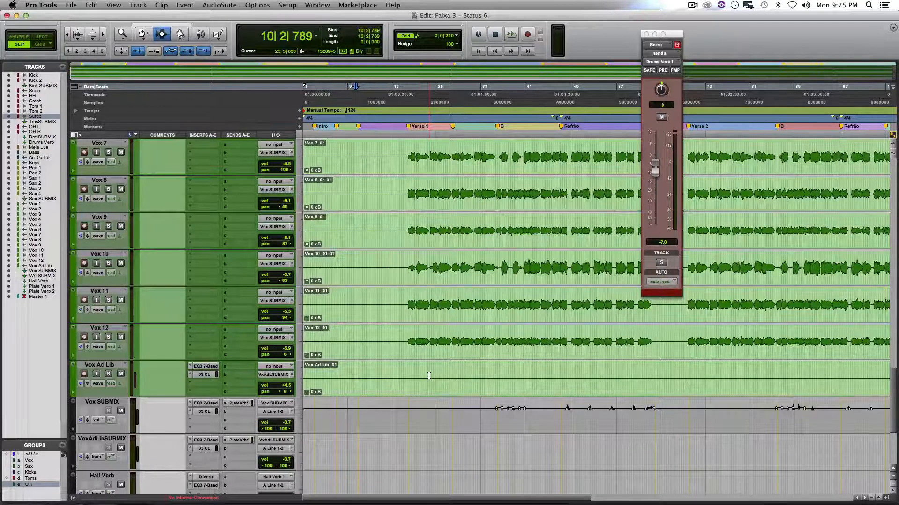
Examine the EQ3 7-Band and Dyn3 Compressor/Limiter settings on the Vox SUBMIX, and close the plug-in window.
click(207, 403)
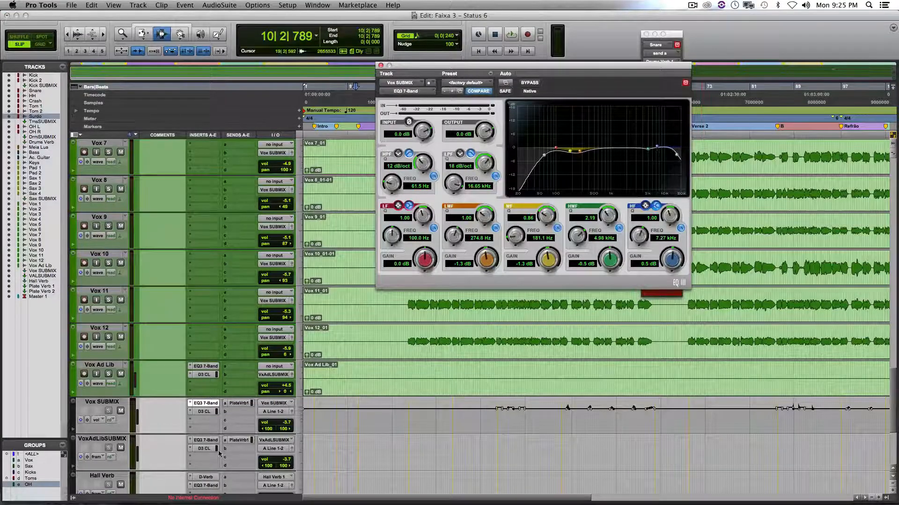
click(205, 413)
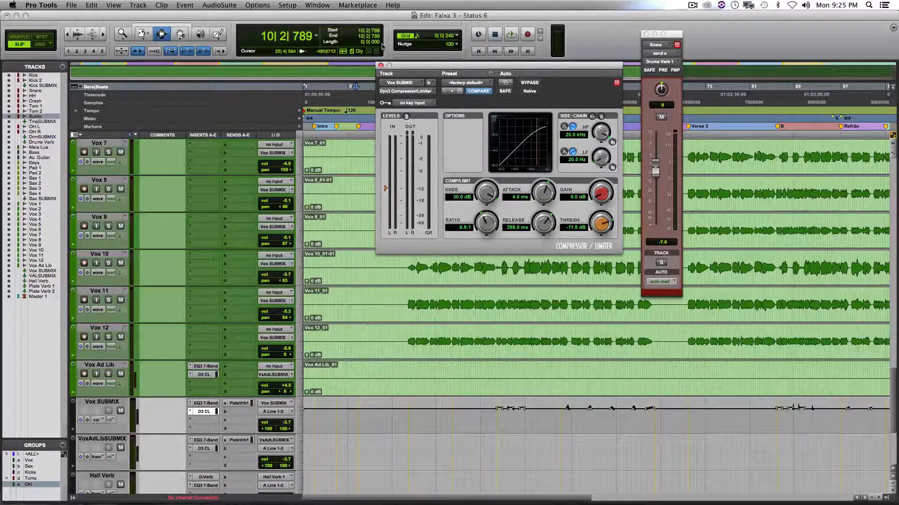
click(380, 65)
Examine the EQ3 7-Band on Master 1 and the Dyn3 Compressor/Limiter on Vox Ad Lib, closing each plug-in window.
scroll(276, 421, down, 5)
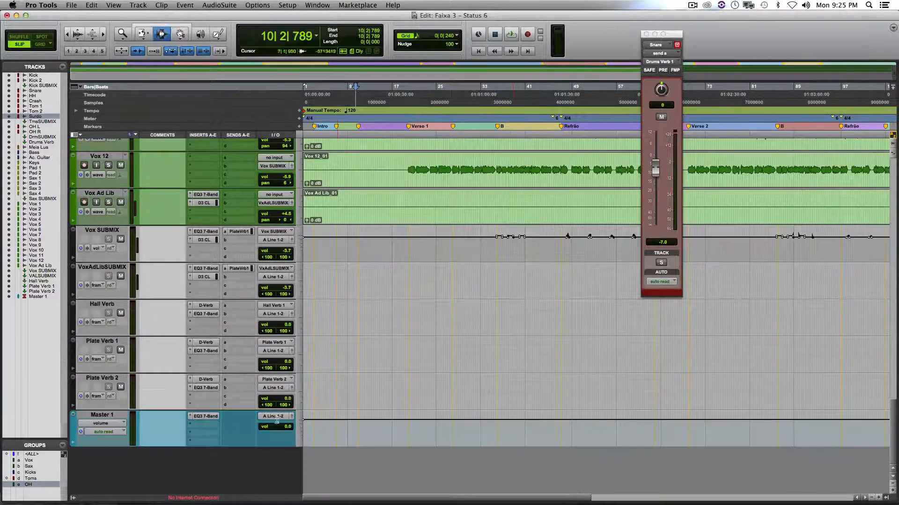
click(206, 416)
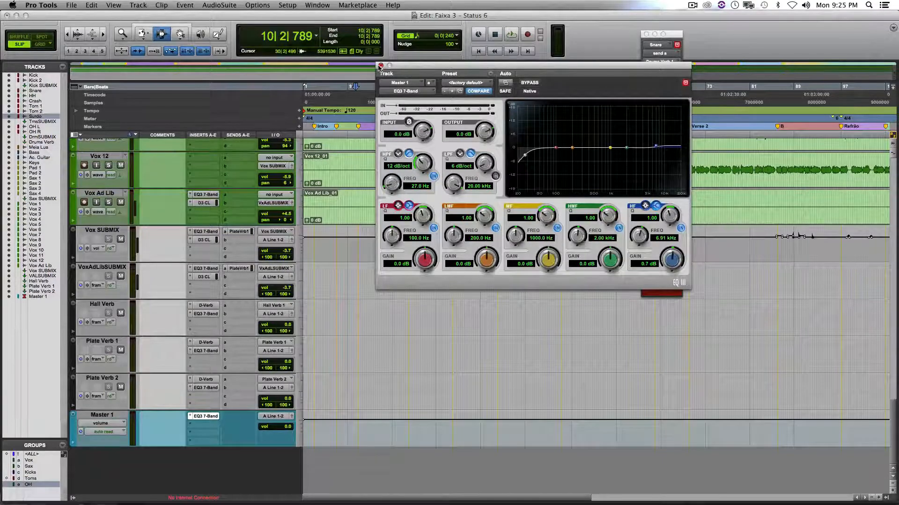
click(380, 66)
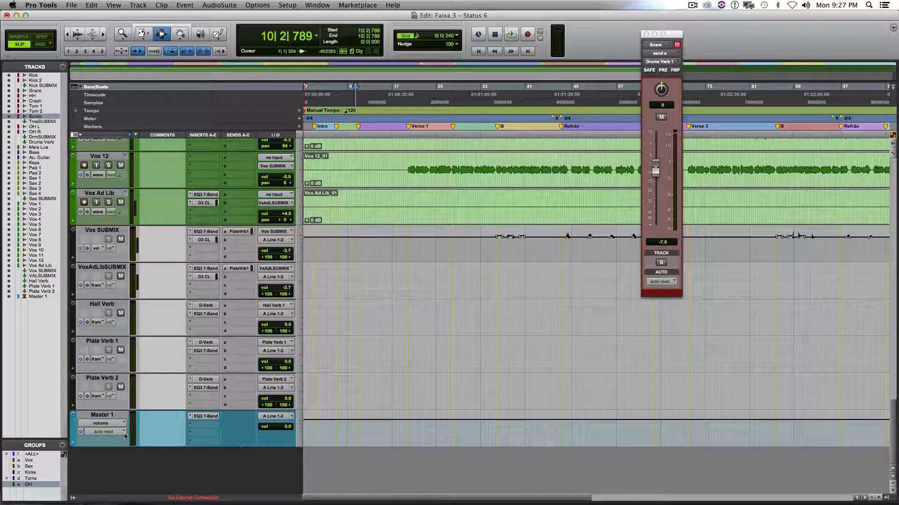
click(206, 203)
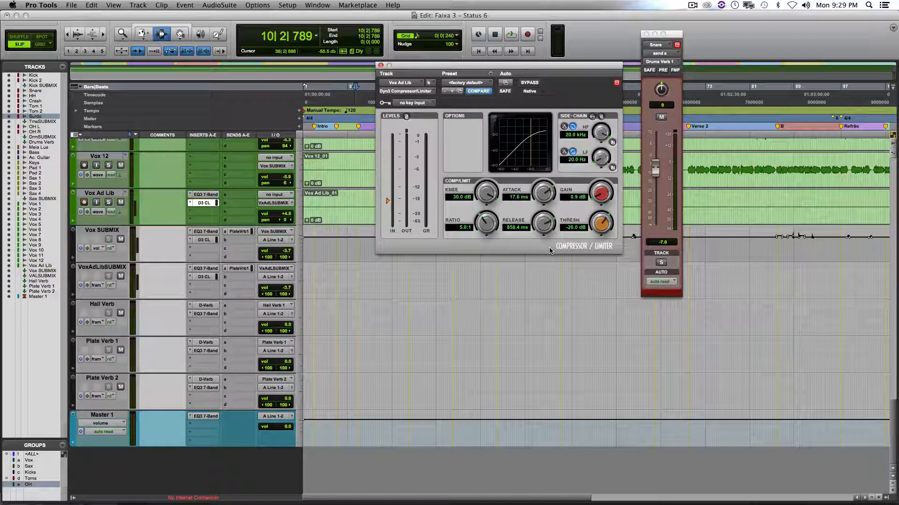
click(380, 66)
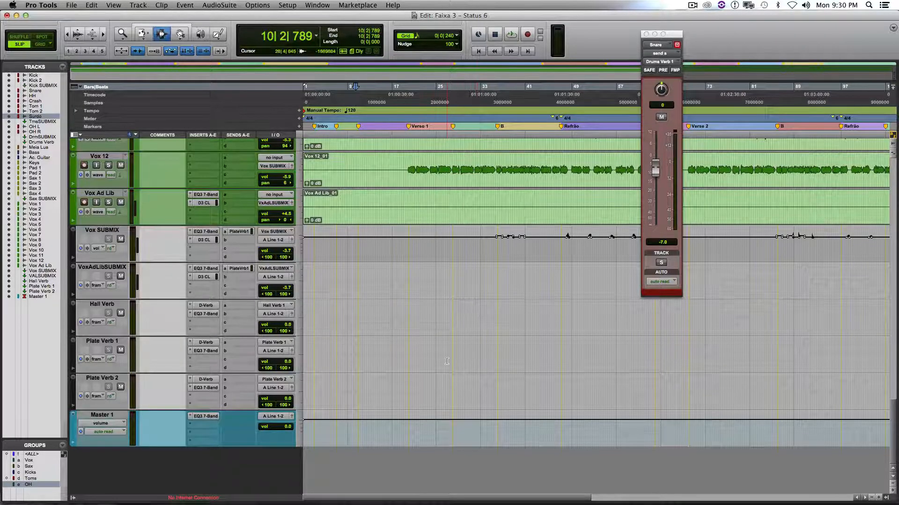
scroll(446, 361, up, 5)
scroll(447, 361, up, 10)
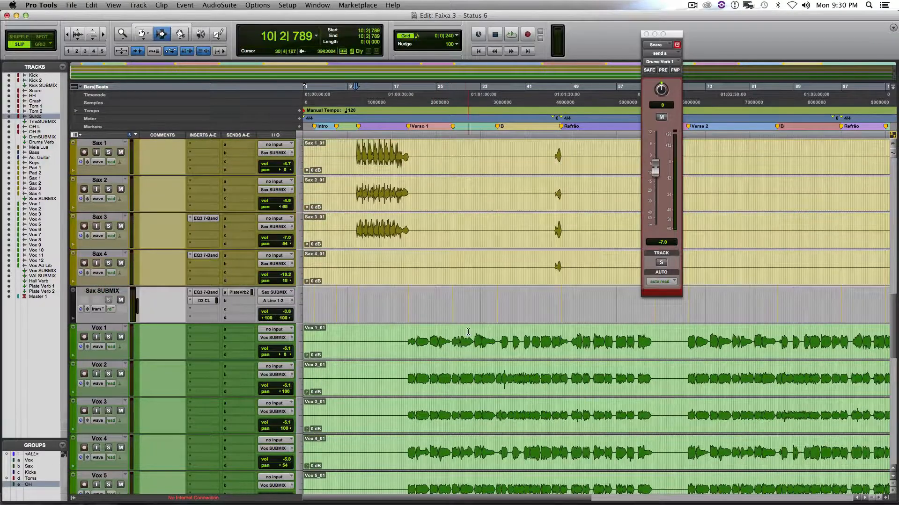
scroll(469, 331, up, 5)
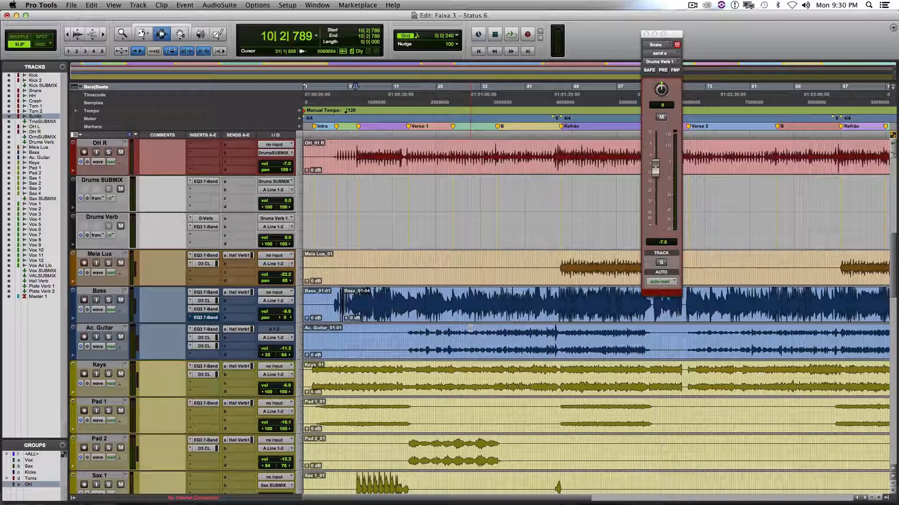
scroll(512, 332, up, 6)
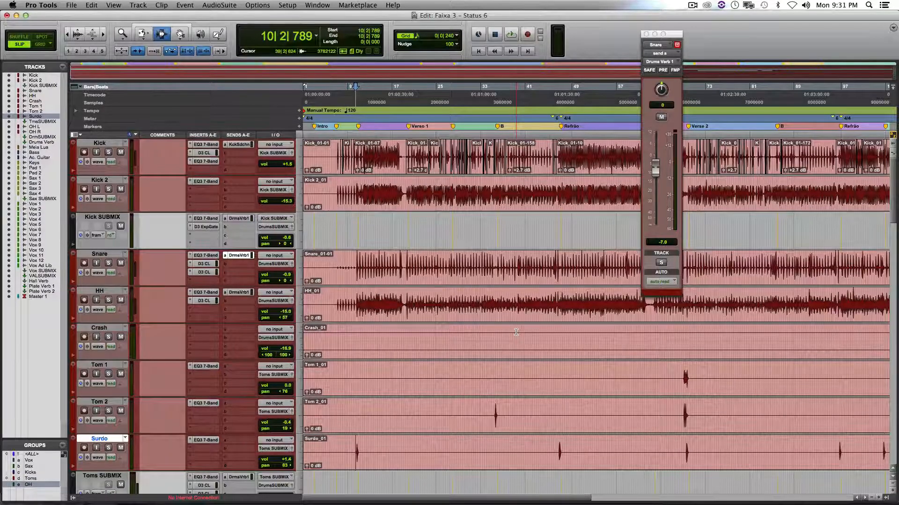
Place the edit cursor near the song's start at bar 2, close the Snare send window, and play the mix through to its end.
click(311, 161)
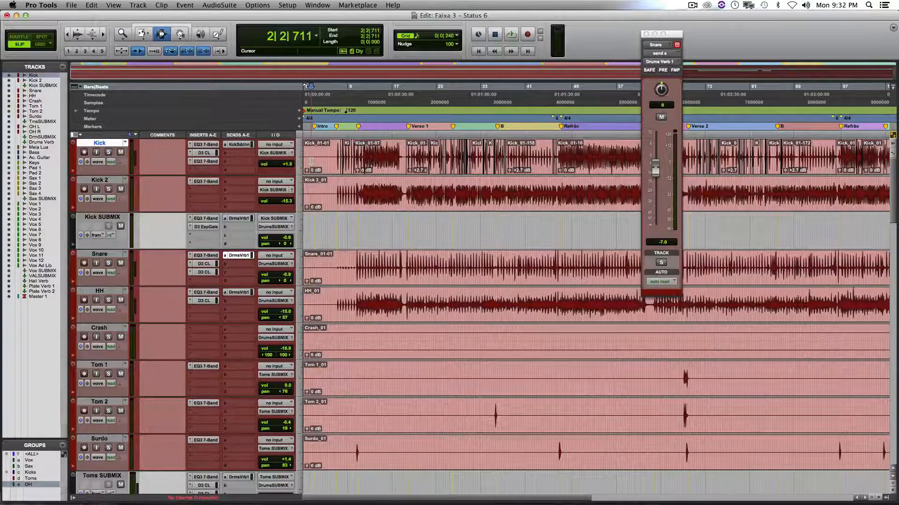
click(645, 35)
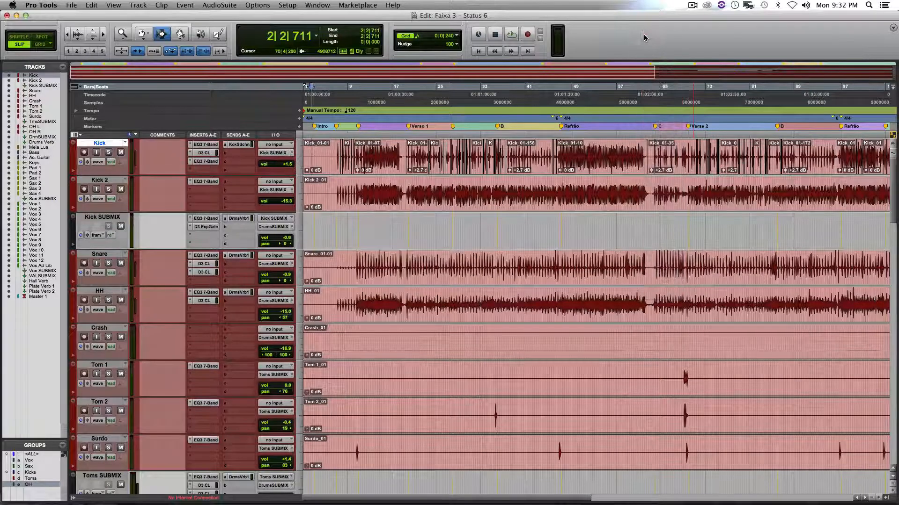
key(space)
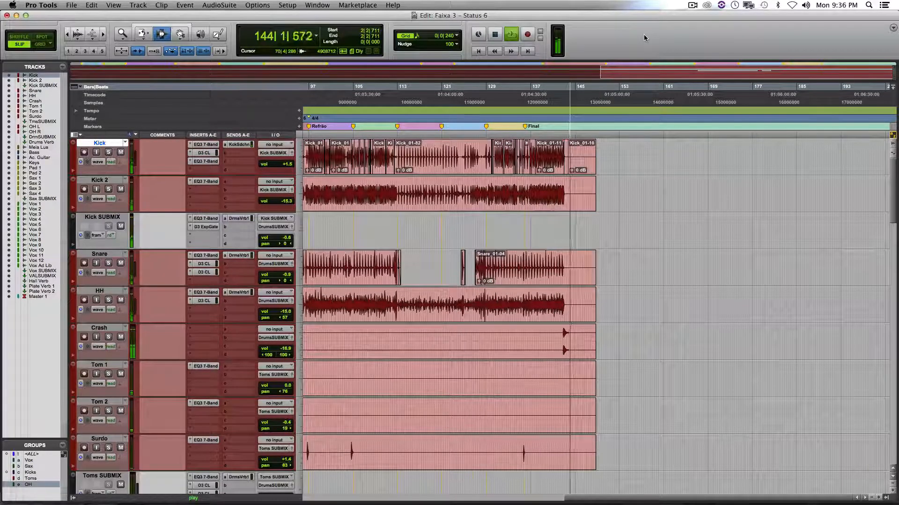
key(space)
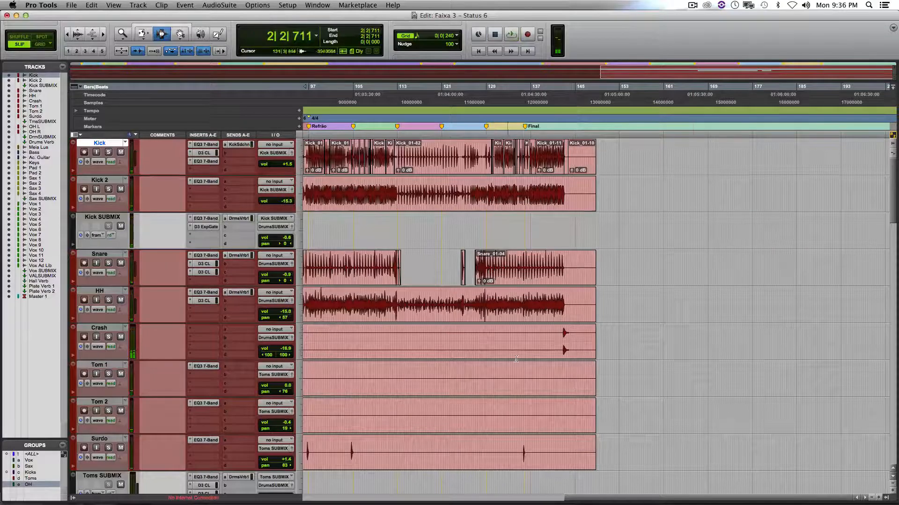
Place the edit cursor at the Meia Lua part in the Refrão, examine its EQ3 7-Band and Dyn3 Compressor/Limiter settings, and close the plug-in window.
scroll(562, 378, down, 10)
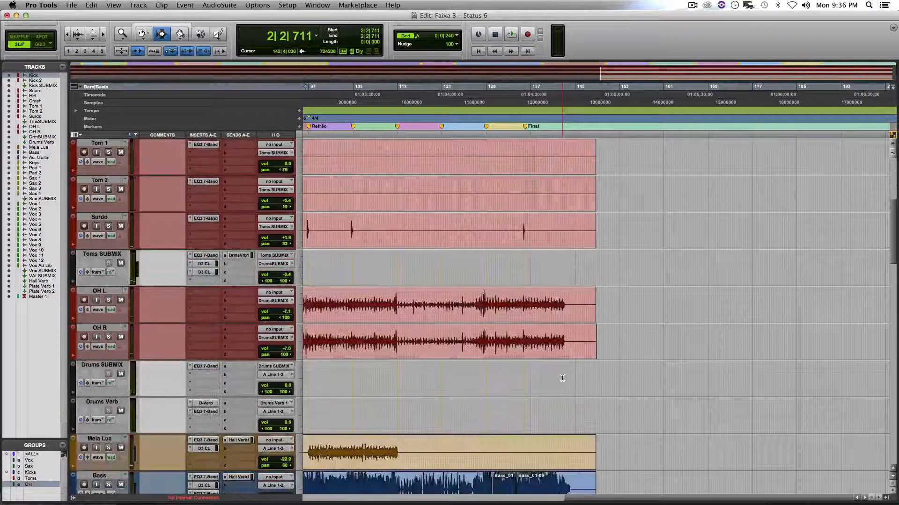
scroll(560, 377, left, 5)
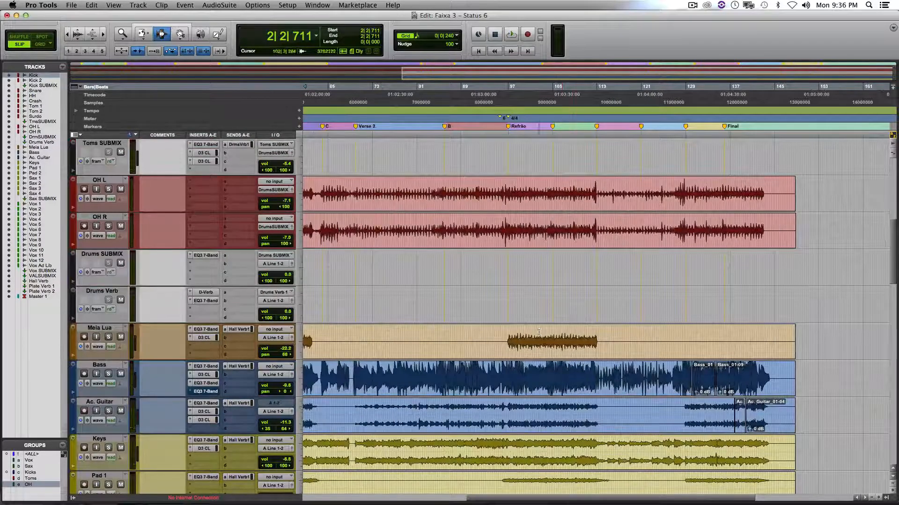
click(513, 345)
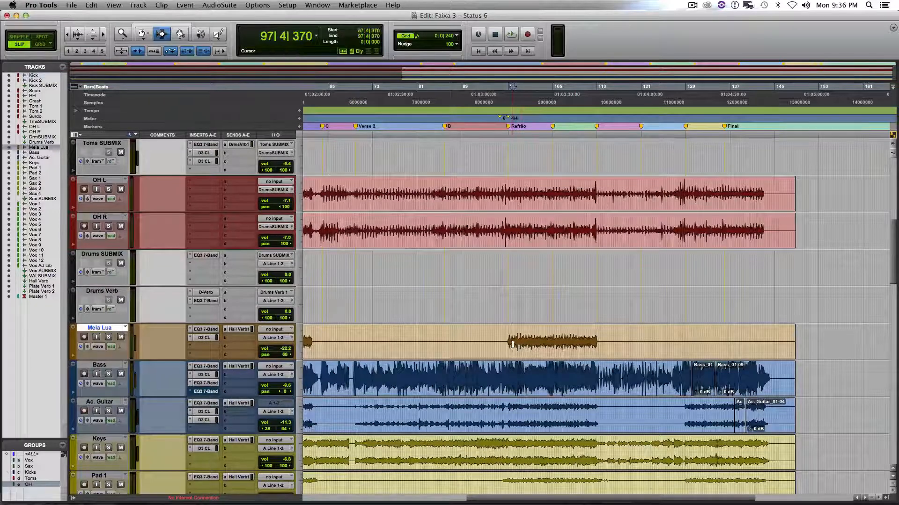
click(212, 329)
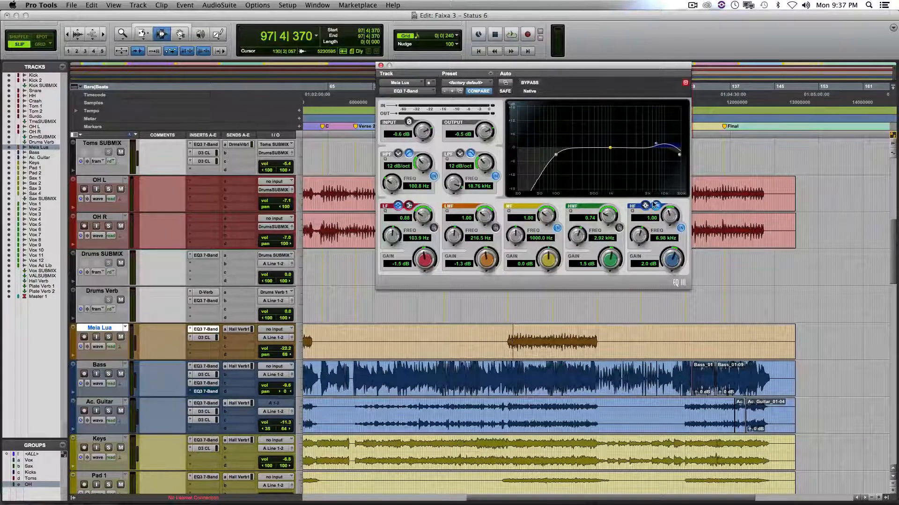
click(207, 338)
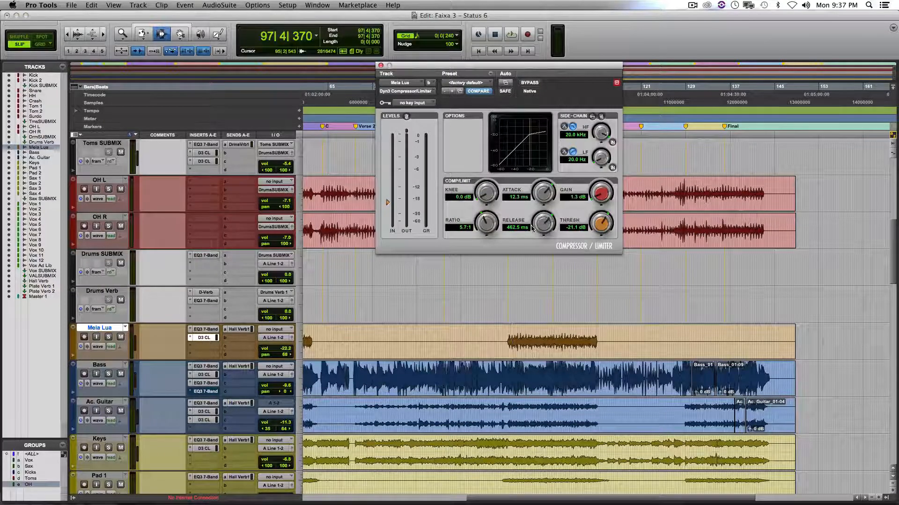
scroll(471, 367, down, 3)
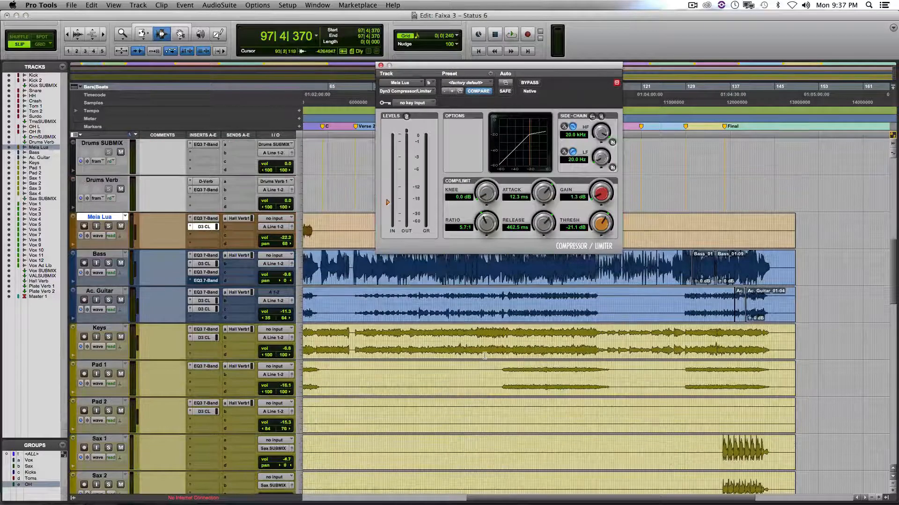
scroll(485, 356, down, 10)
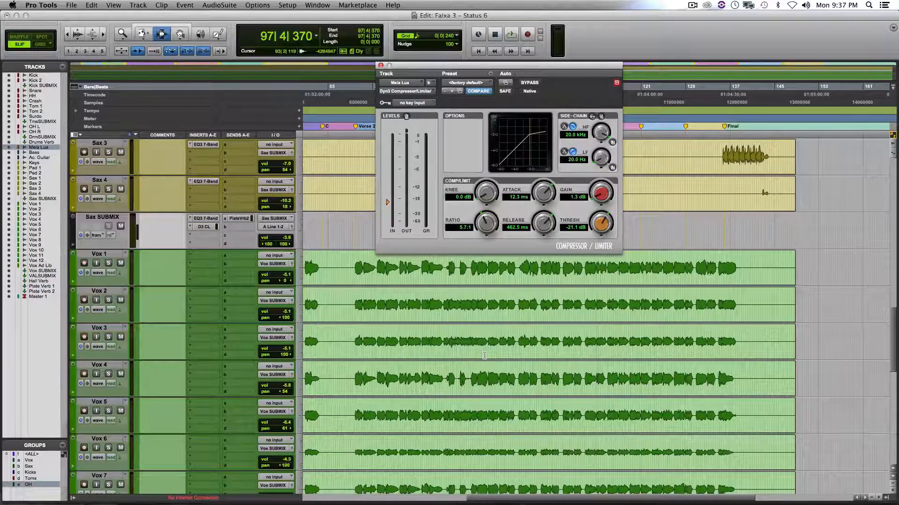
click(381, 65)
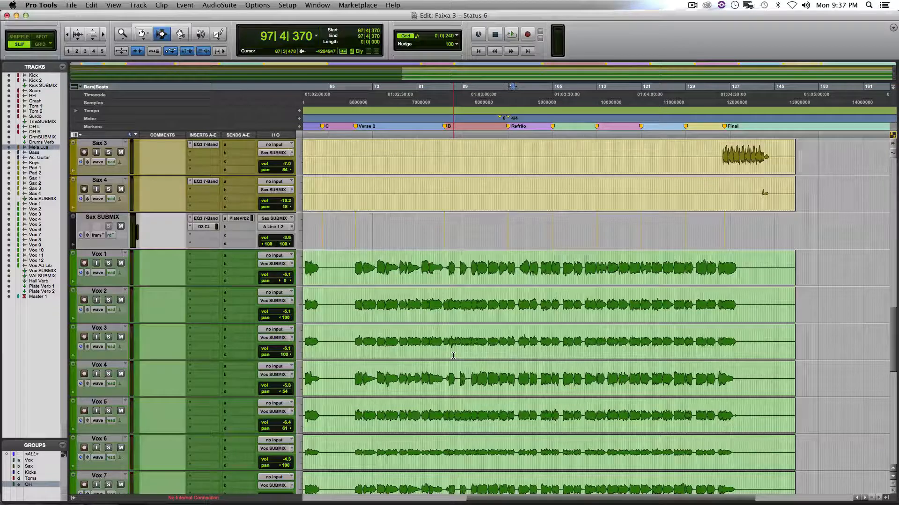
Look over the remaining vocal tracks down to the vocal submixes.
scroll(453, 342, down, 7)
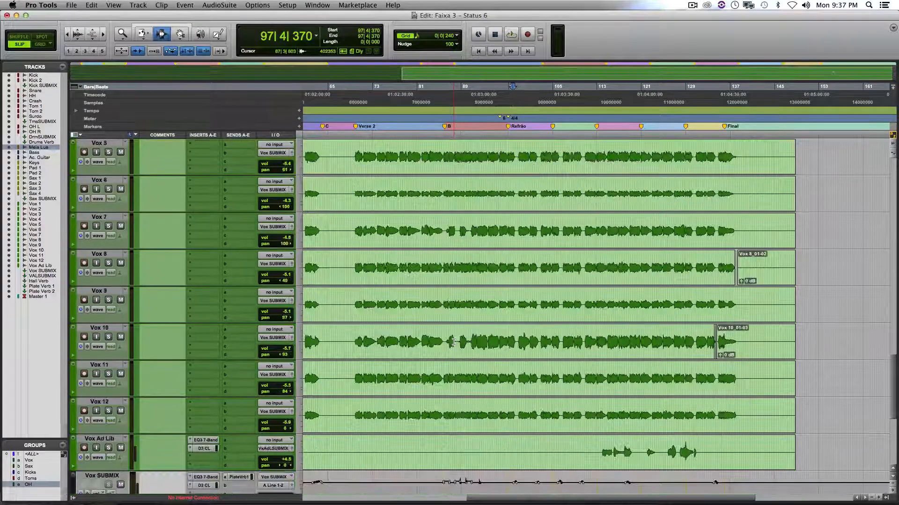
scroll(453, 342, down, 2)
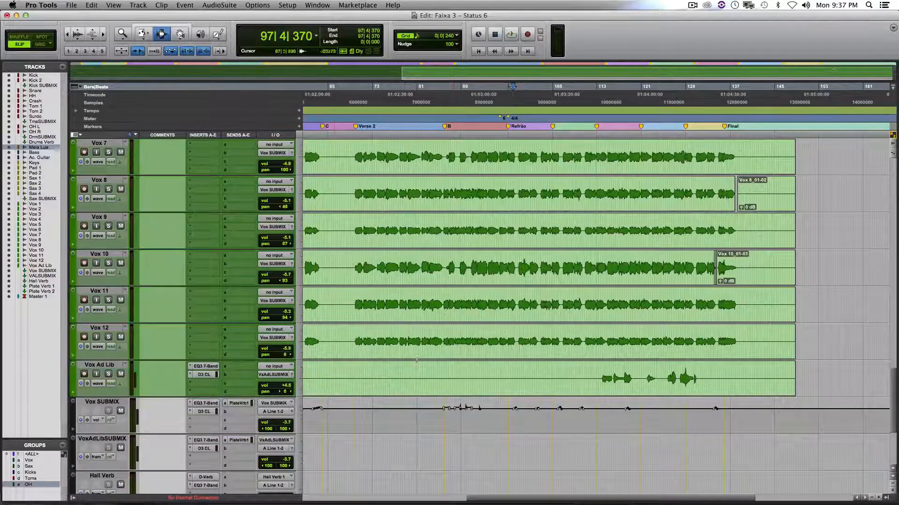